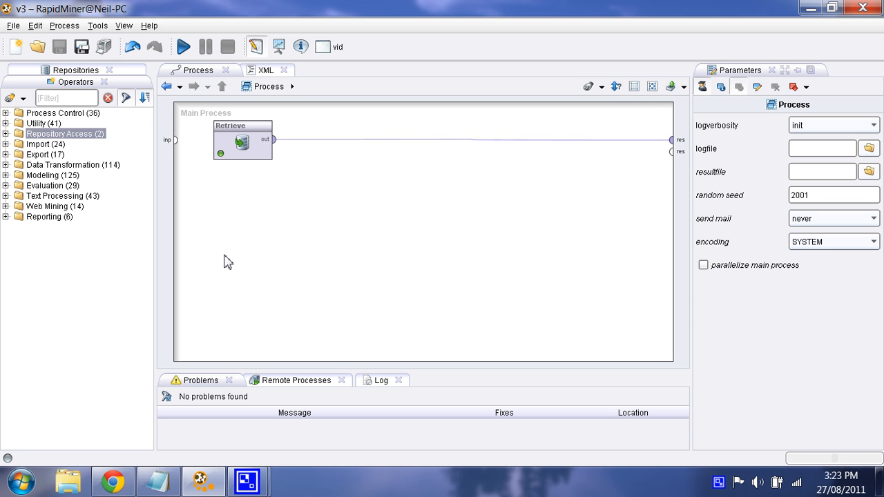
Reposition the Retrieve operator near the top left of the process canvas
drag(233, 150, 222, 180)
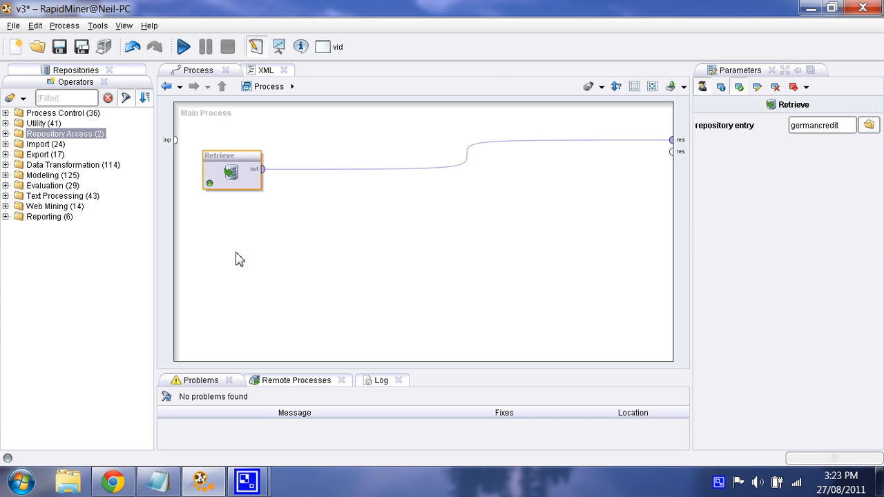
drag(230, 172, 231, 142)
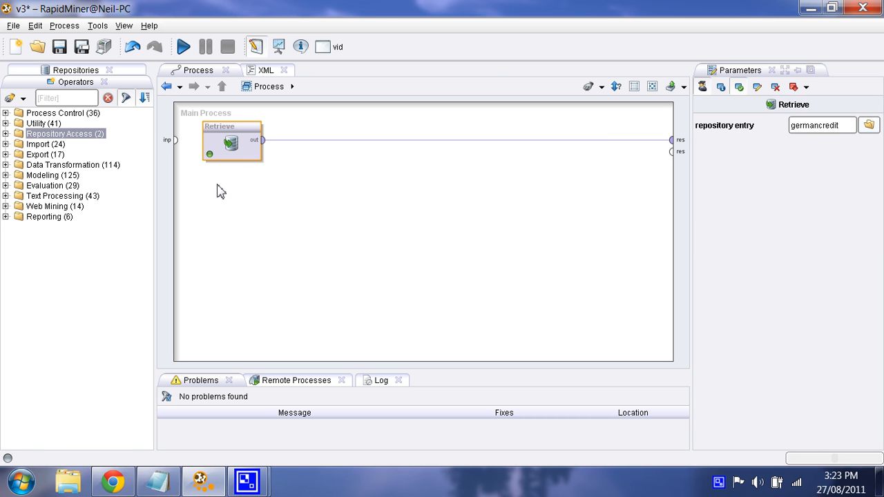
click(837, 127)
click(270, 210)
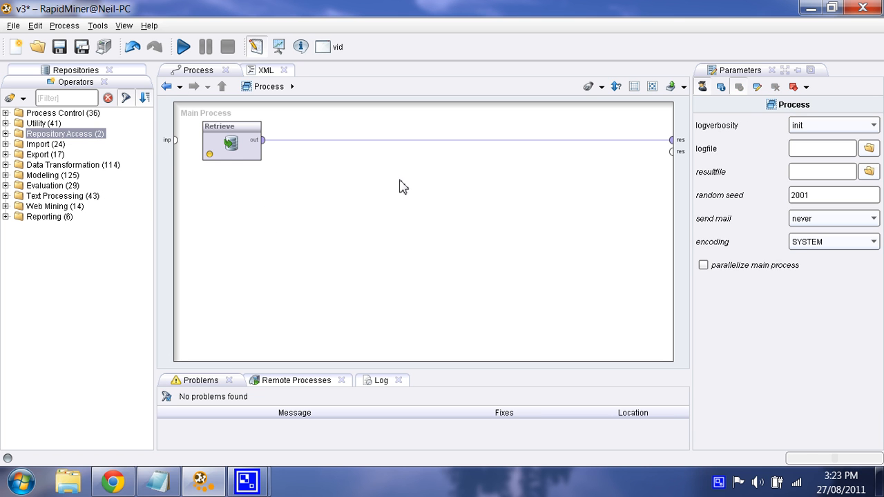
click(206, 138)
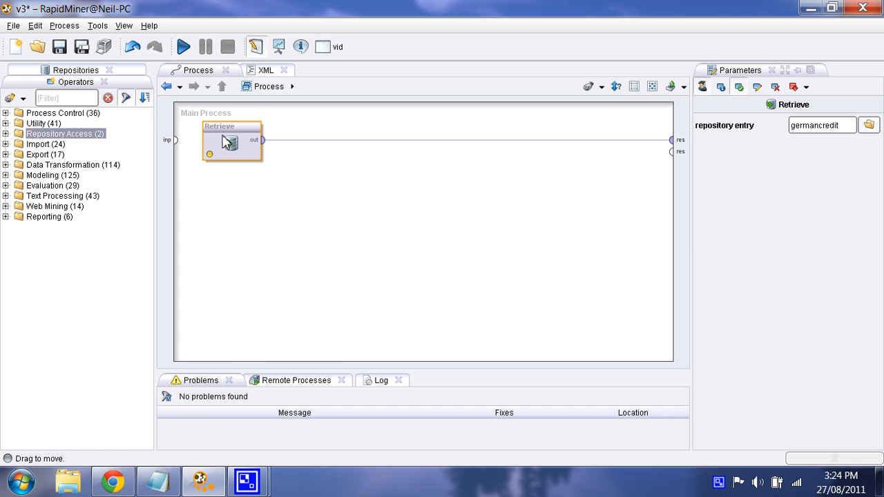
Run the process and inspect the germancredit example set rows in the data view, then return to the design
click(183, 46)
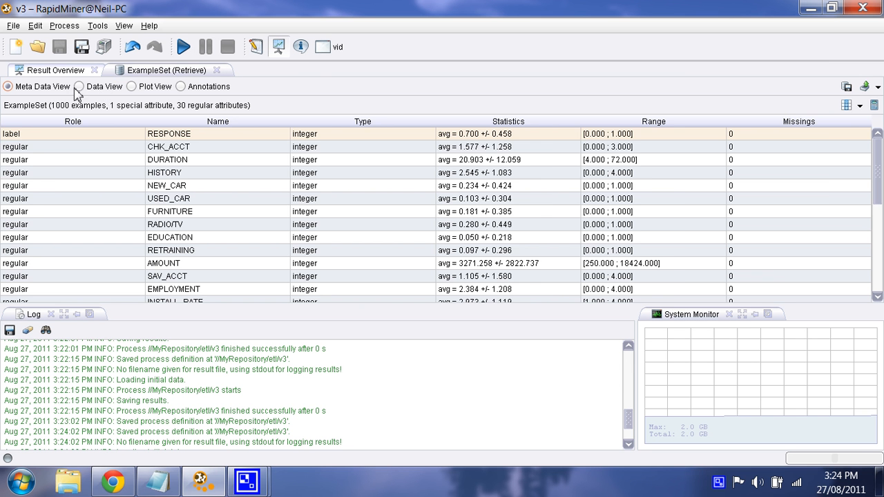
click(80, 86)
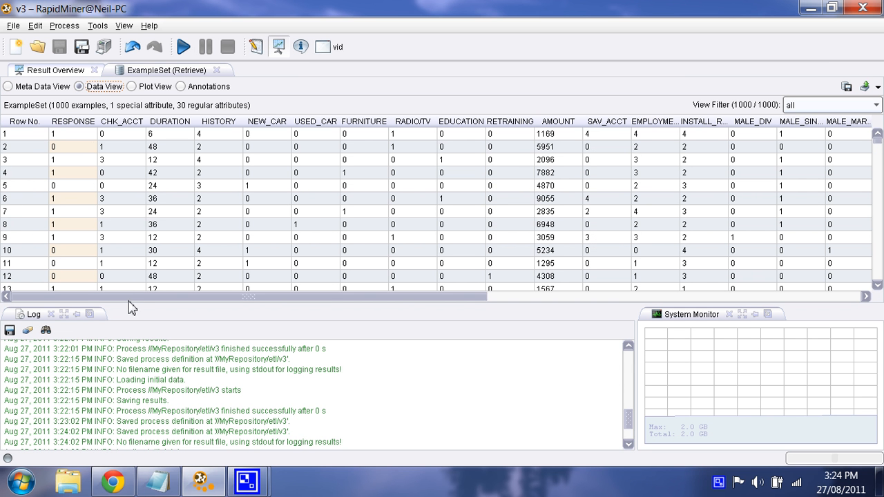
drag(136, 302, 136, 302)
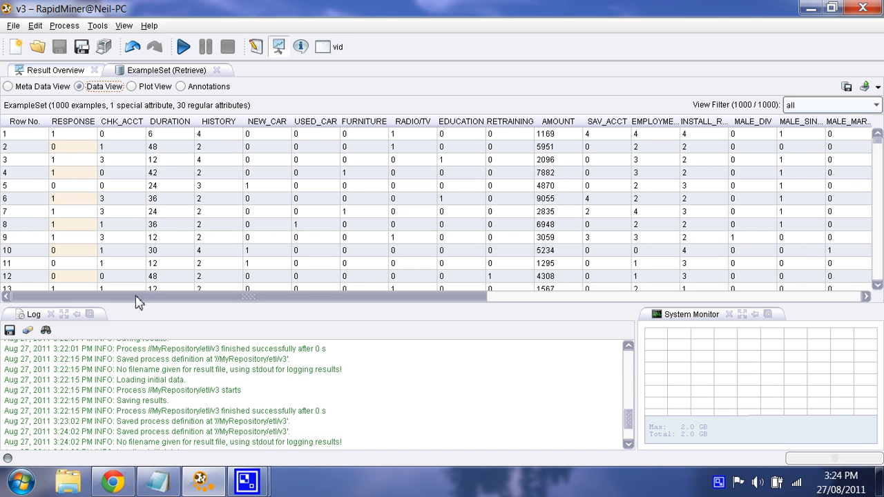
drag(136, 298, 136, 299)
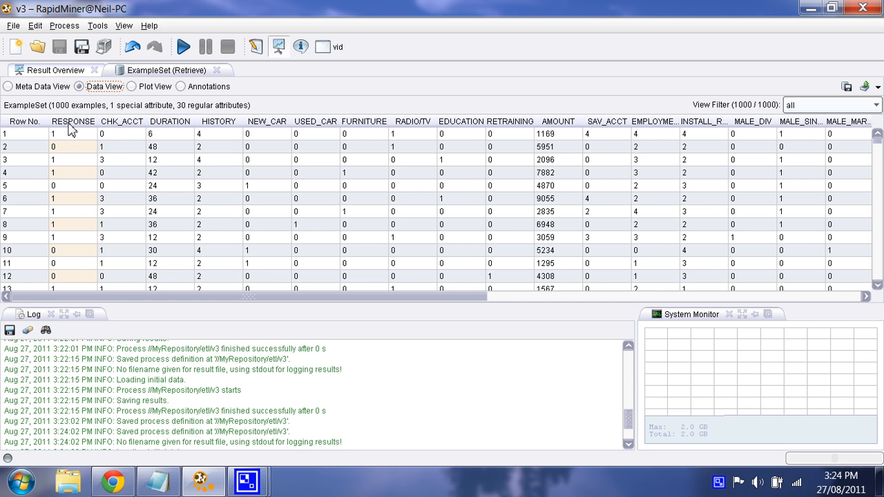
click(77, 172)
click(69, 211)
click(63, 250)
click(77, 212)
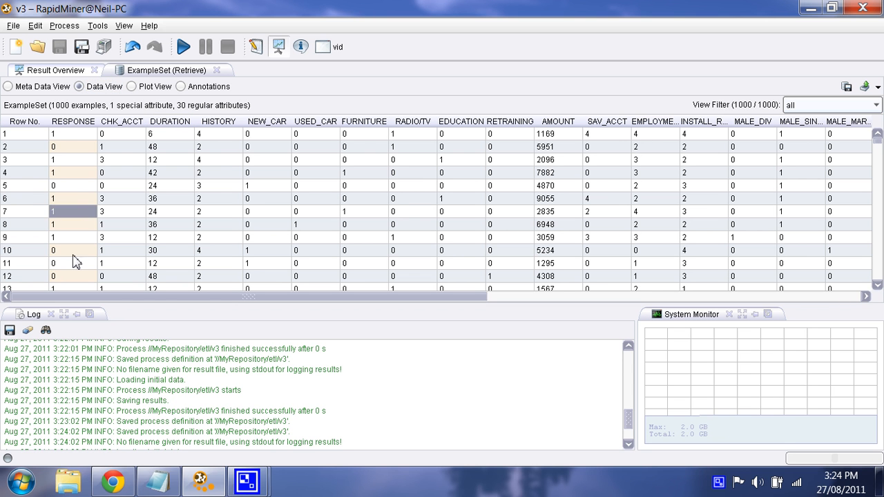
click(73, 251)
click(73, 185)
click(256, 47)
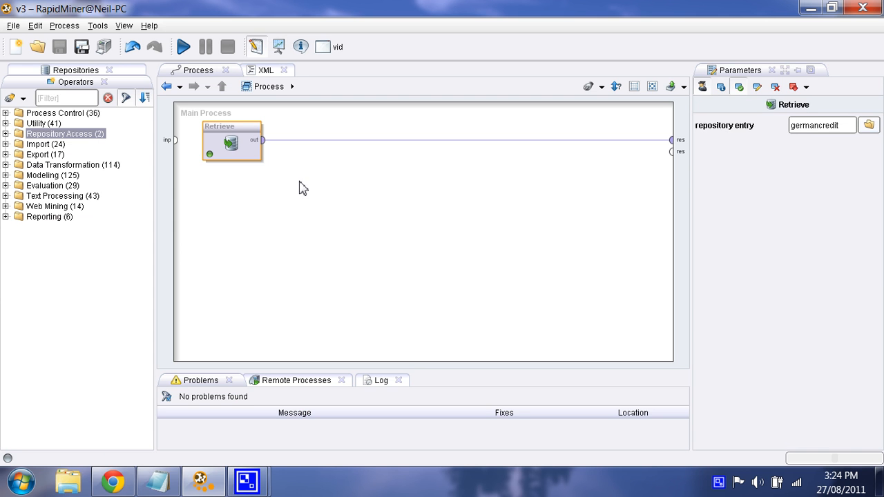
Search the operators for normalize and insert the Normalize operator between Retrieve and the result port
click(81, 101)
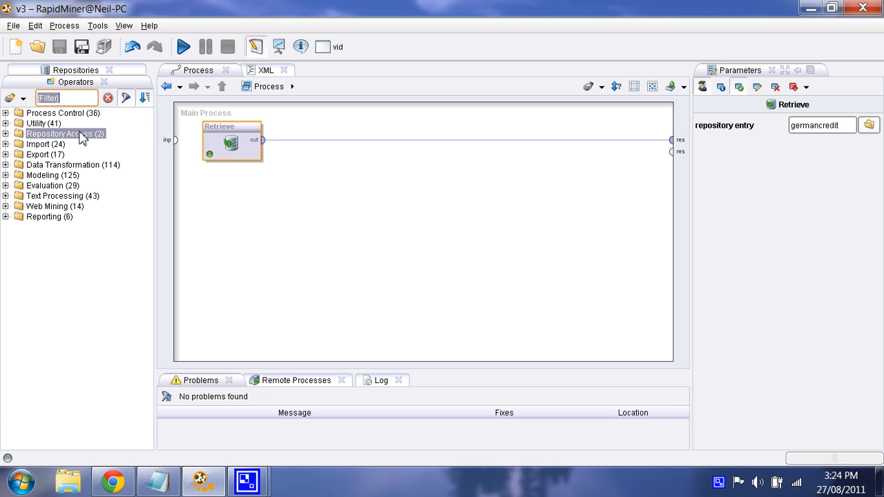
text(normalize)
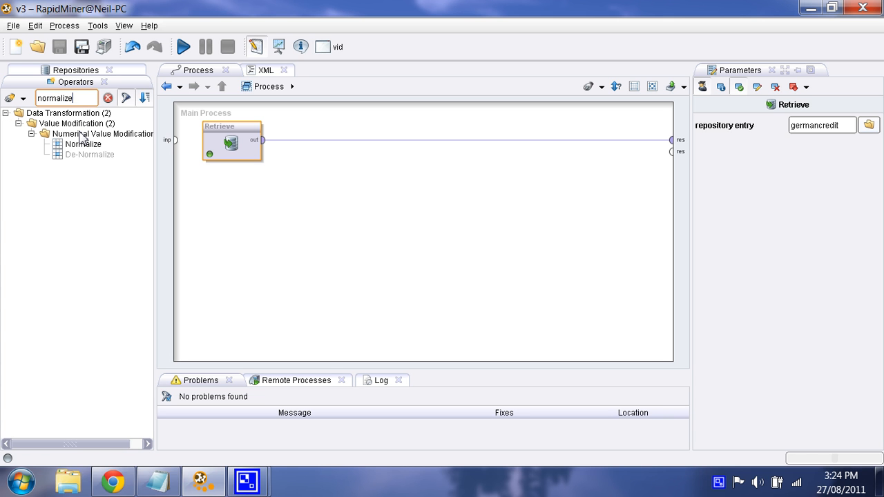
drag(84, 144, 372, 151)
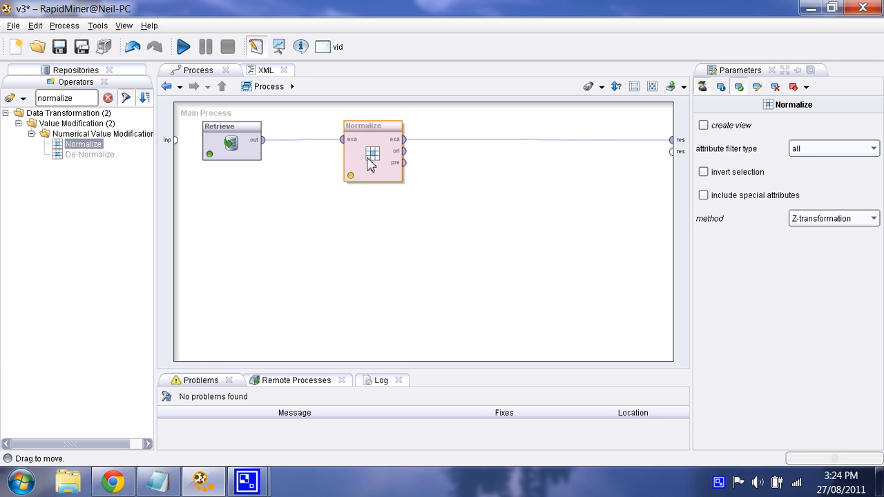
mouse_move(372, 159)
mouse_down()
mouse_move(554, 158)
mouse_move(337, 158)
mouse_move(380, 157)
mouse_up()
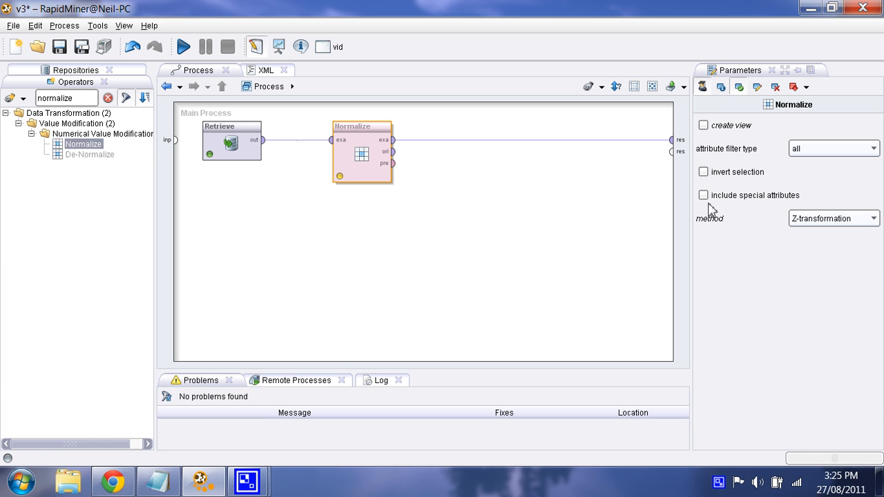
Set the Normalize method to range transformation
click(849, 219)
click(825, 247)
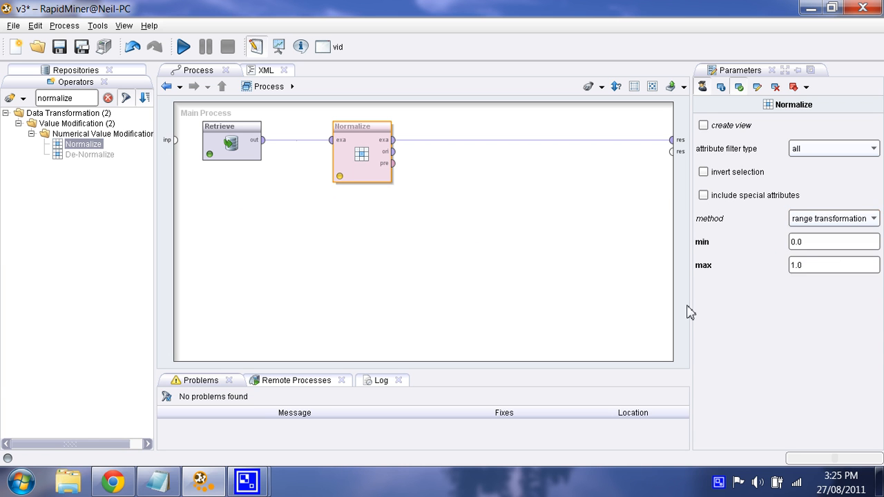
click(844, 246)
Set the attribute filter type to single and choose the AMOUNT attribute
click(822, 158)
click(825, 175)
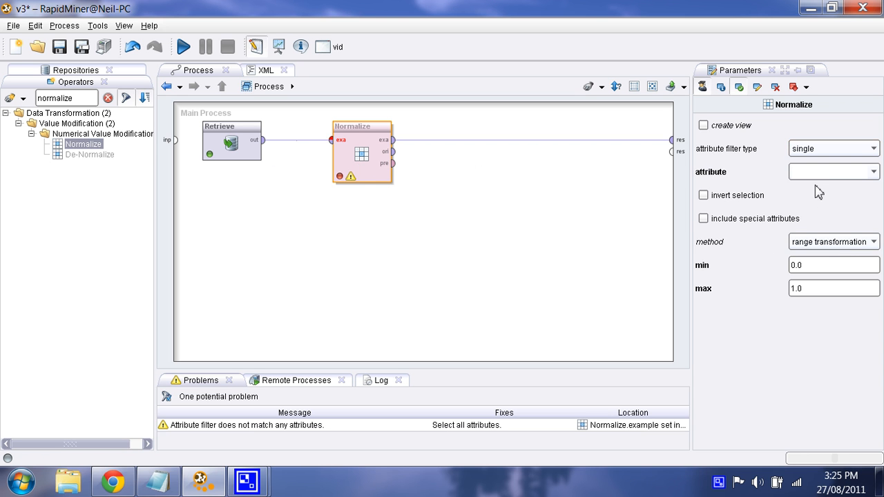
click(873, 172)
click(813, 210)
click(801, 290)
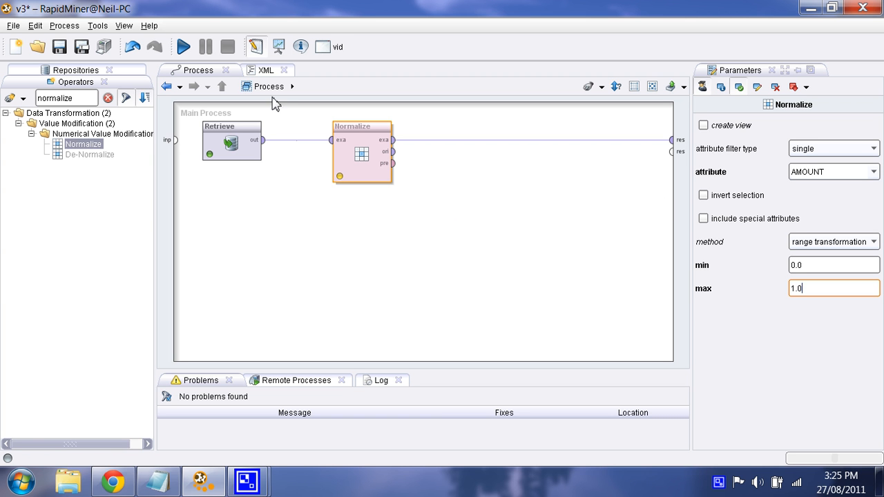
Run the process and examine the AMOUNT attribute's statistics and range in the meta data view
click(183, 46)
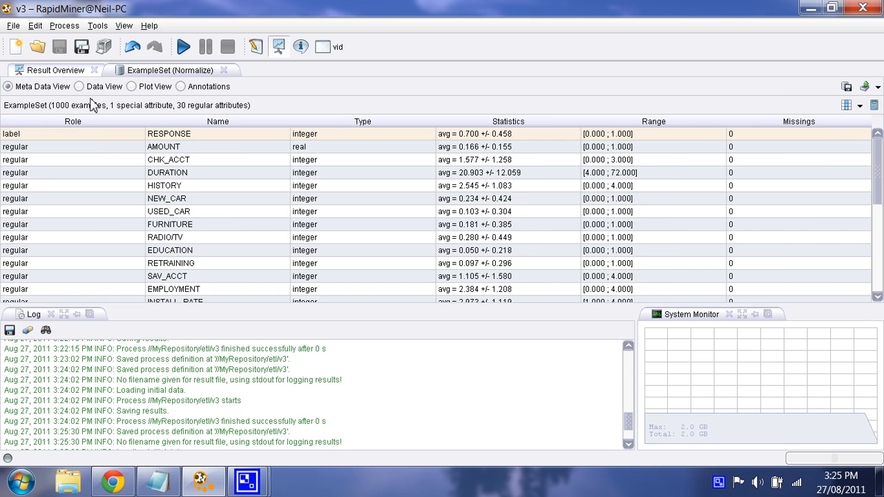
click(99, 87)
drag(121, 134, 124, 199)
click(49, 92)
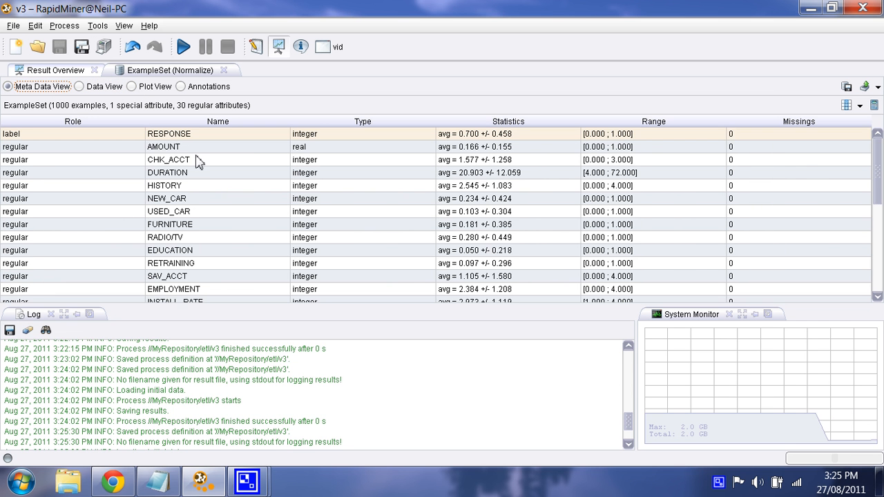
click(167, 146)
click(523, 149)
click(607, 148)
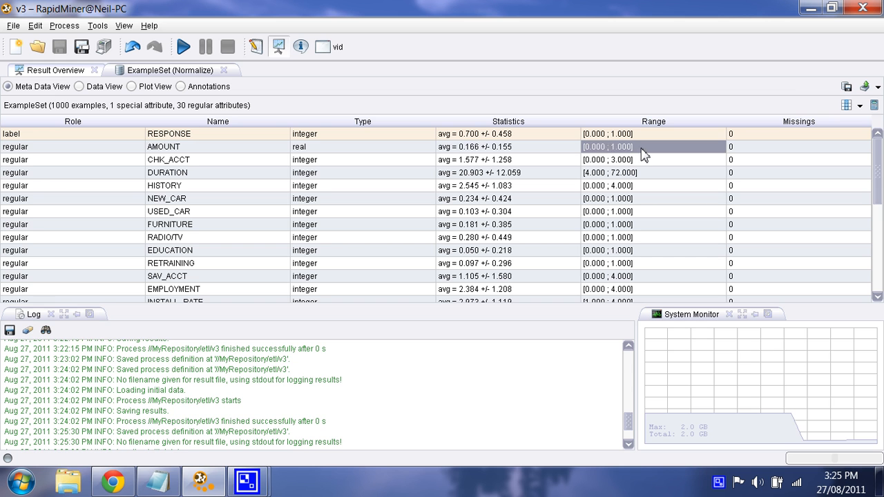
click(255, 46)
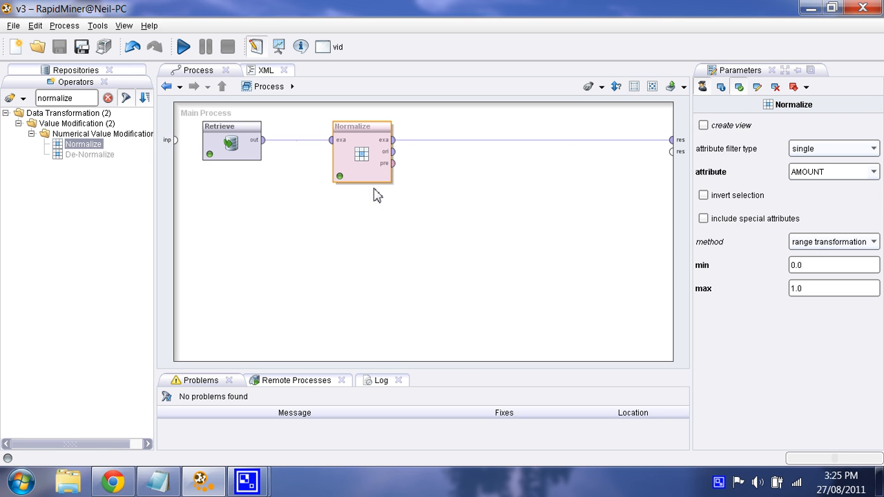
Switch the Normalize method to Z-transformation and run the process to review the AMOUNT statistics
click(827, 243)
click(829, 254)
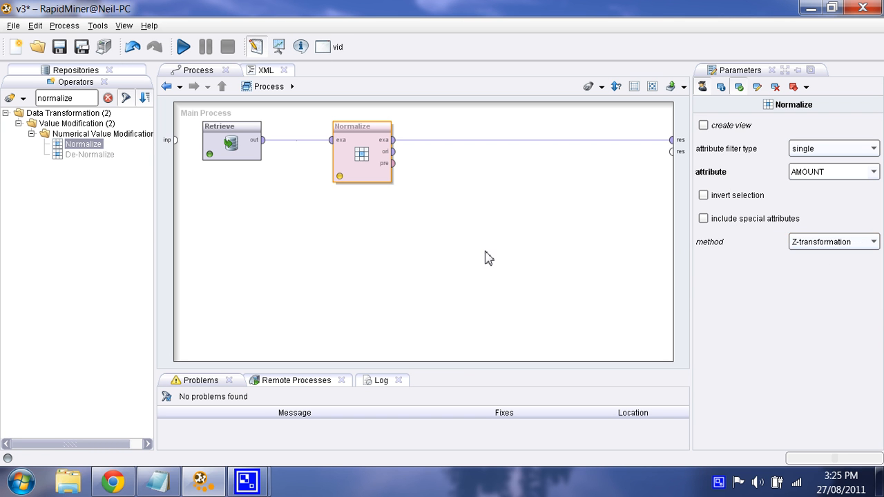
click(183, 47)
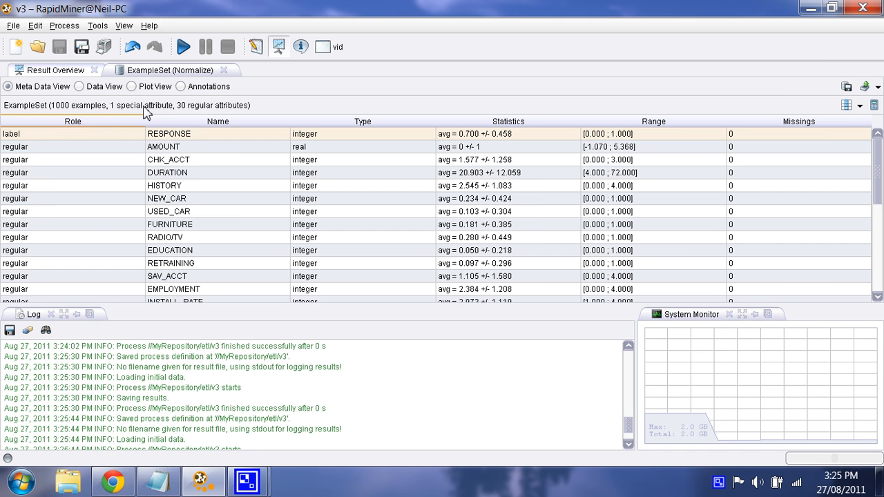
click(93, 86)
click(48, 87)
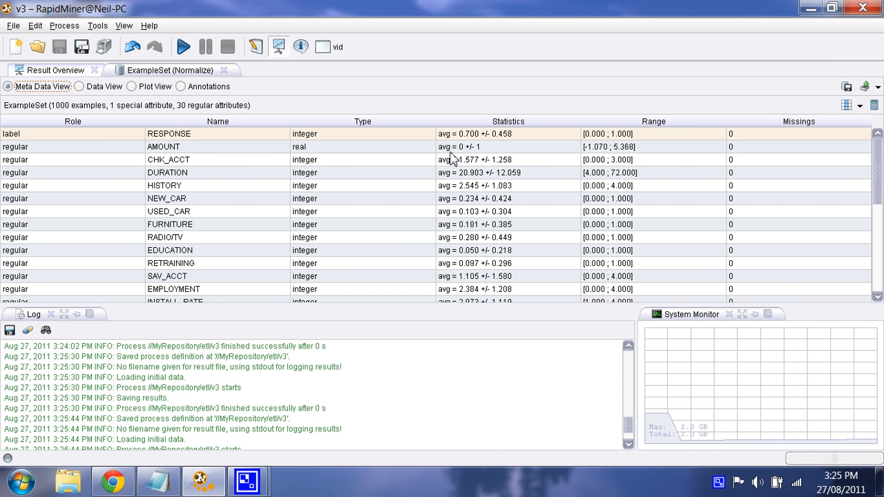
click(508, 147)
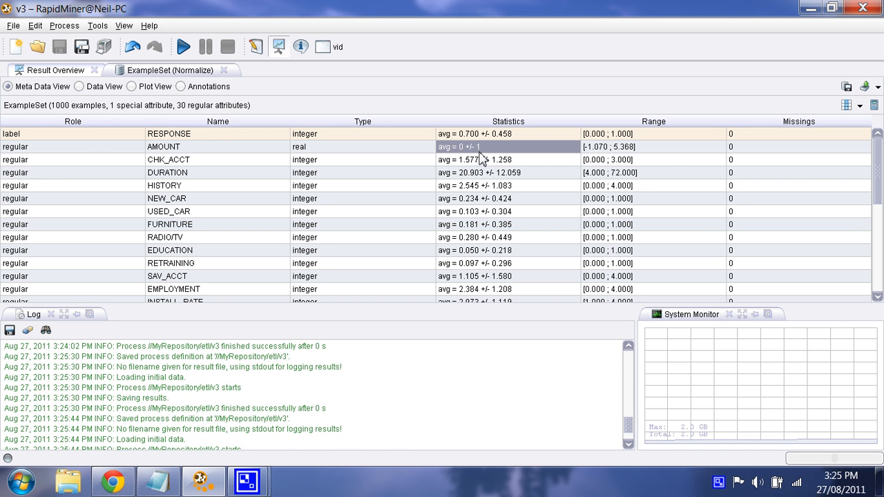
click(256, 46)
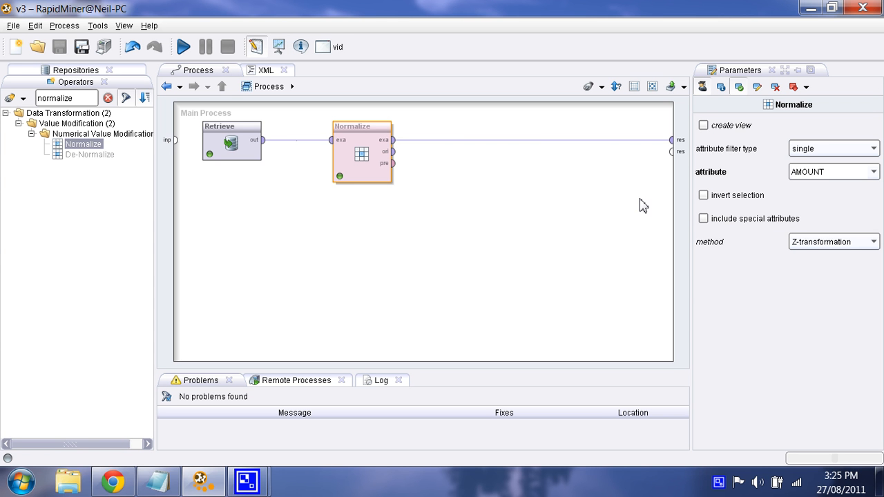
Delete the Normalize operator from the process
click(822, 152)
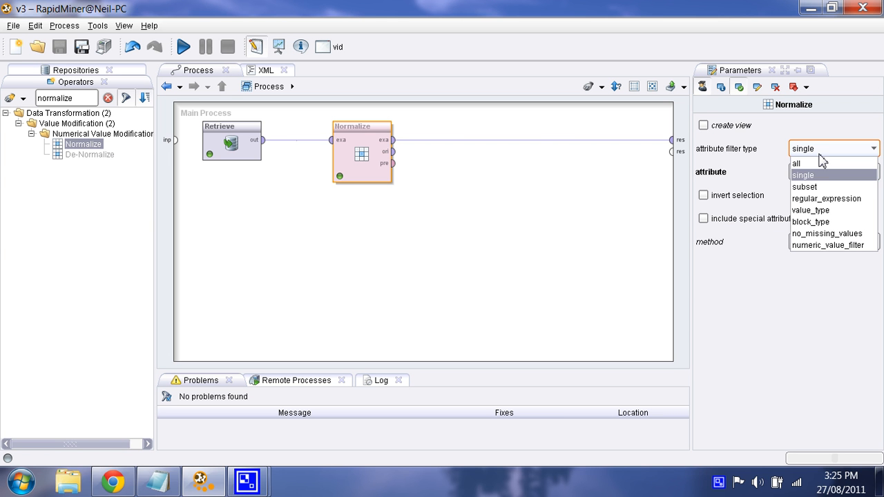
click(833, 151)
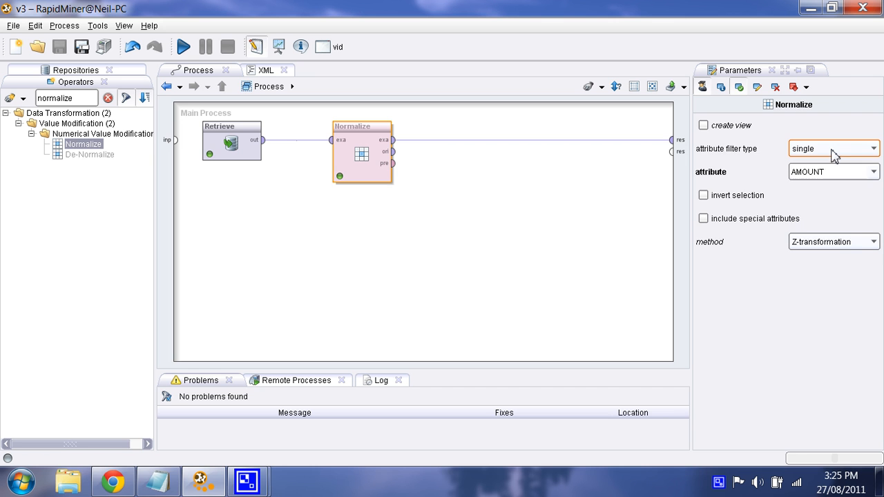
key(Delete)
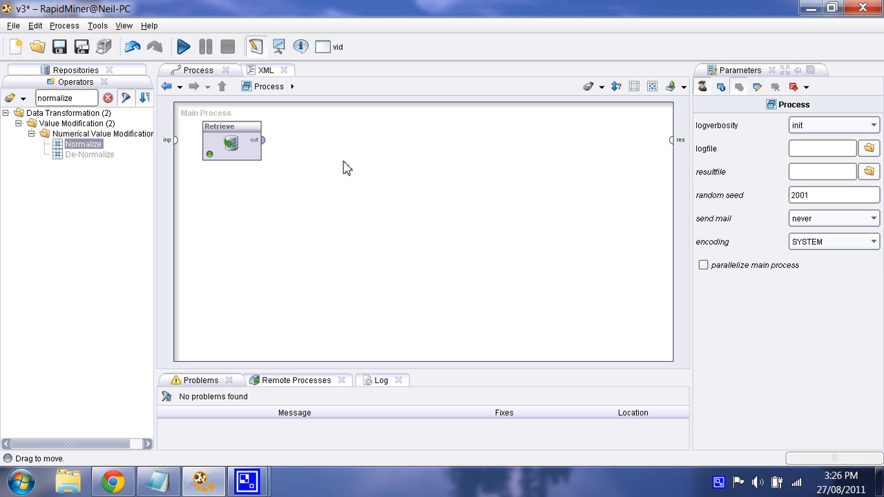
click(232, 151)
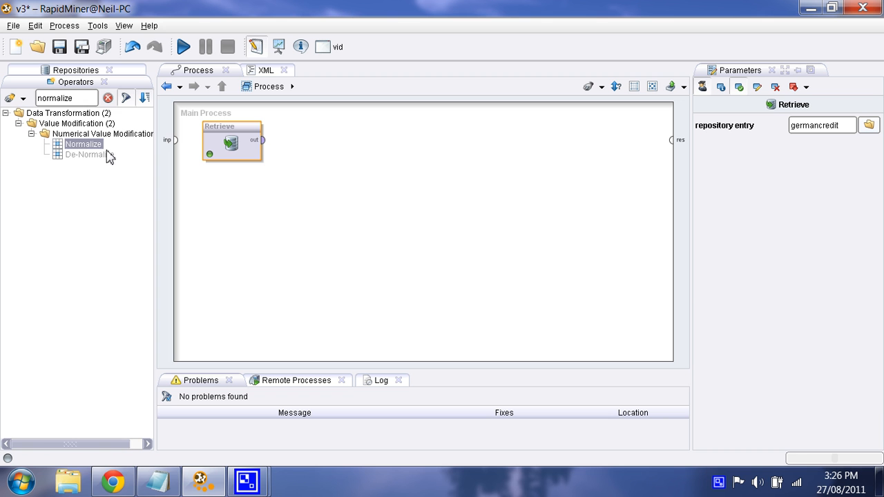
Search the operators for discret and insert Discretize by Frequency between Retrieve and the result port
click(108, 99)
click(60, 101)
text(dis)
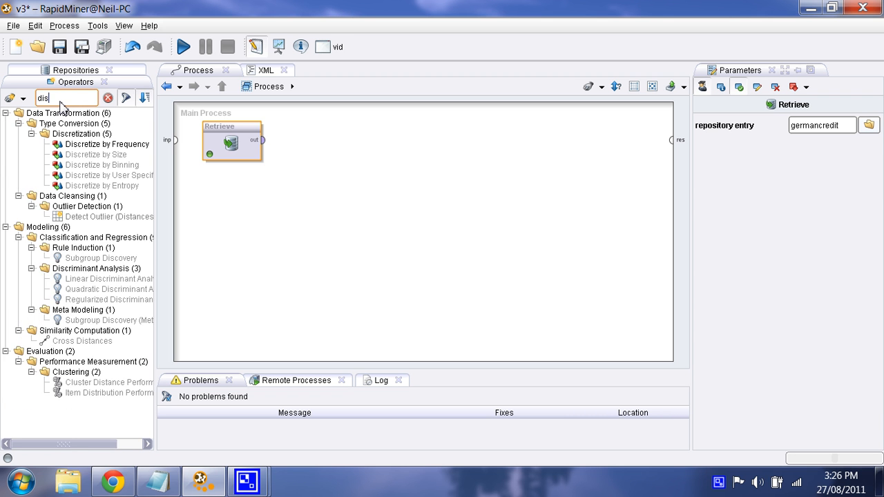
text(cre)
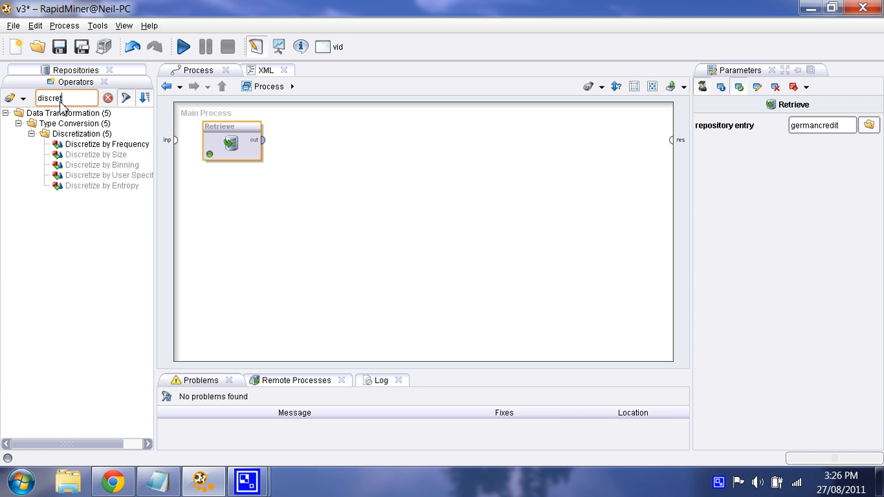
text(t)
drag(125, 145, 349, 146)
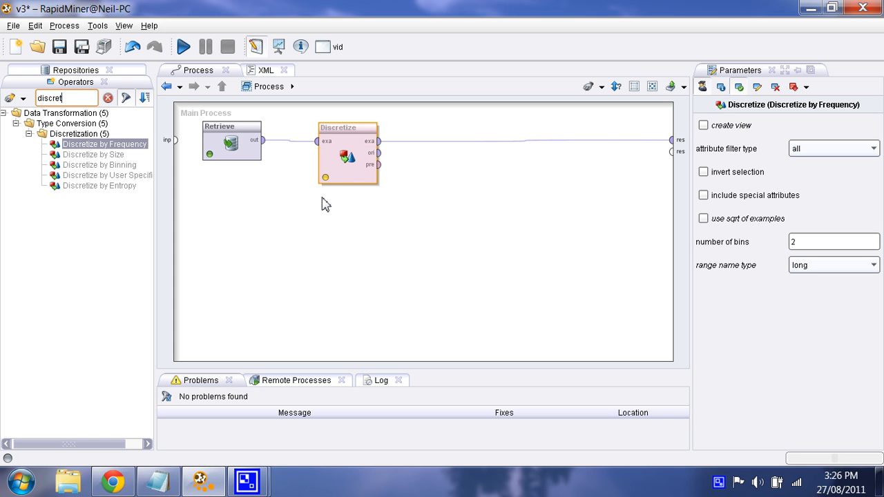
mouse_move(344, 159)
mouse_down()
mouse_move(369, 168)
mouse_move(504, 162)
mouse_move(359, 168)
mouse_move(358, 160)
mouse_move(351, 173)
mouse_move(357, 160)
mouse_up()
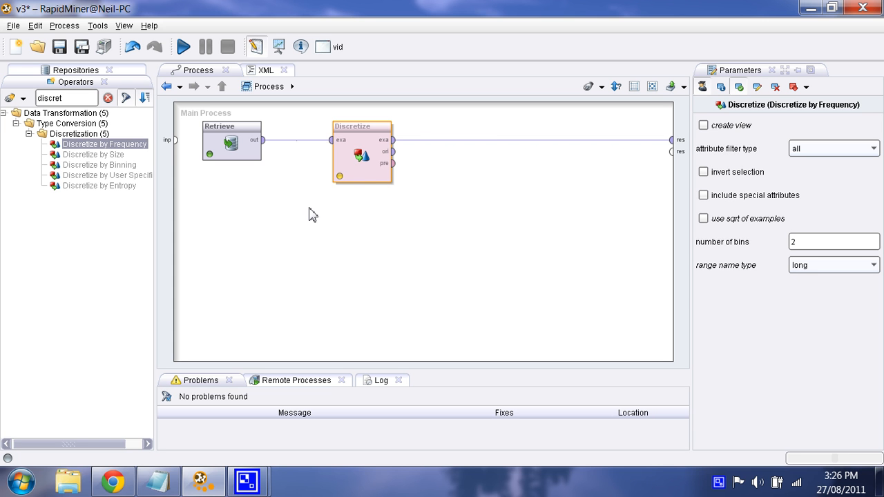
drag(370, 159, 406, 143)
click(395, 187)
click(399, 178)
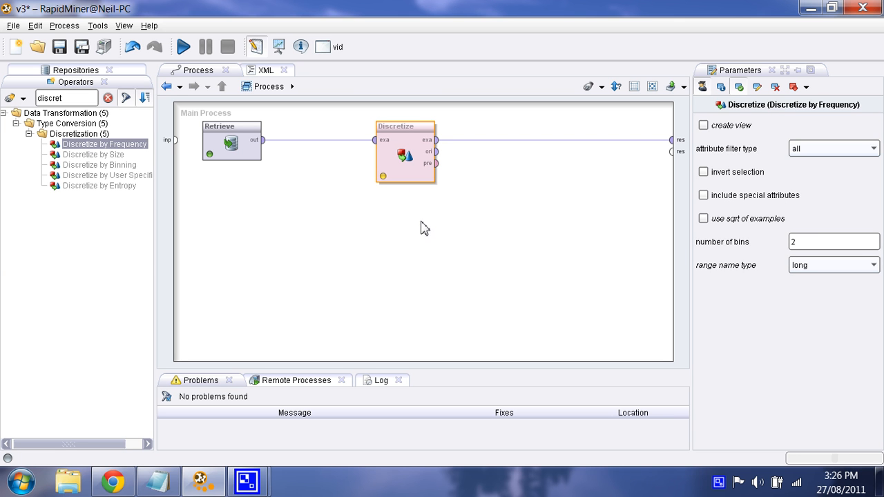
Set Discretize by Frequency to work on the single attribute AMOUNT with 3 bins
click(856, 152)
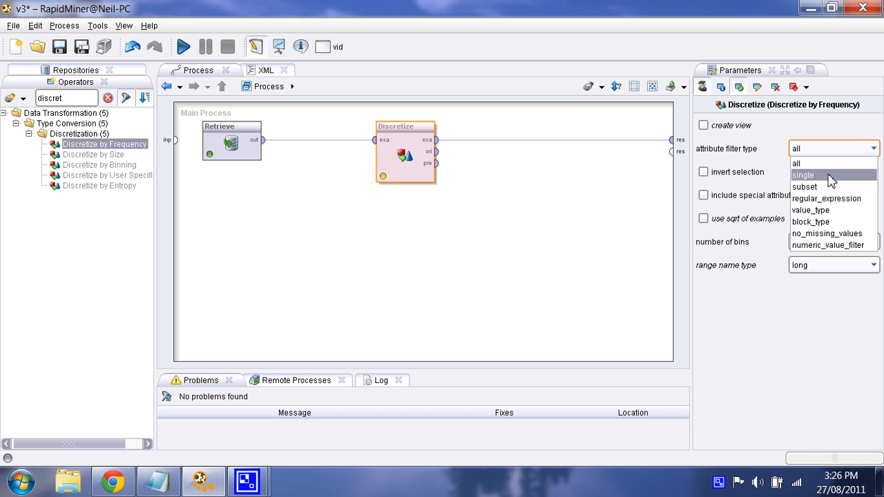
click(833, 176)
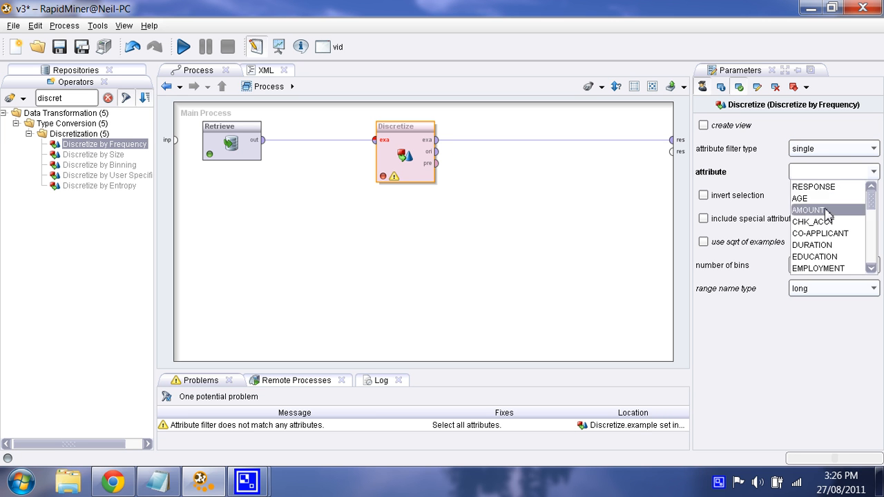
click(808, 210)
click(815, 268)
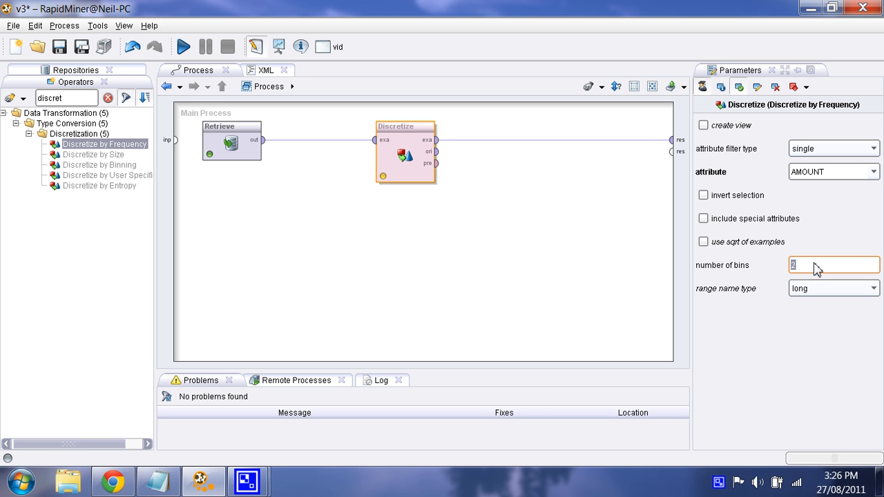
text(3)
Run the process and inspect the discretized AMOUNT values in the data view
click(183, 47)
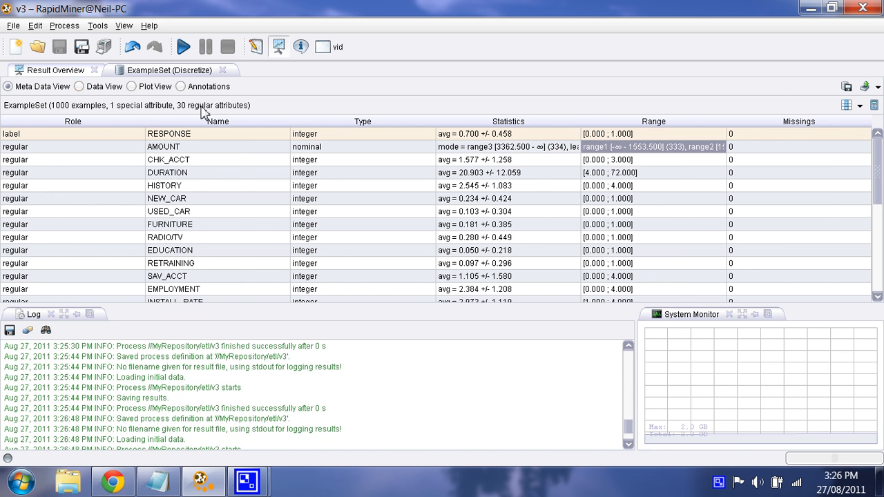
click(96, 88)
drag(148, 123, 243, 131)
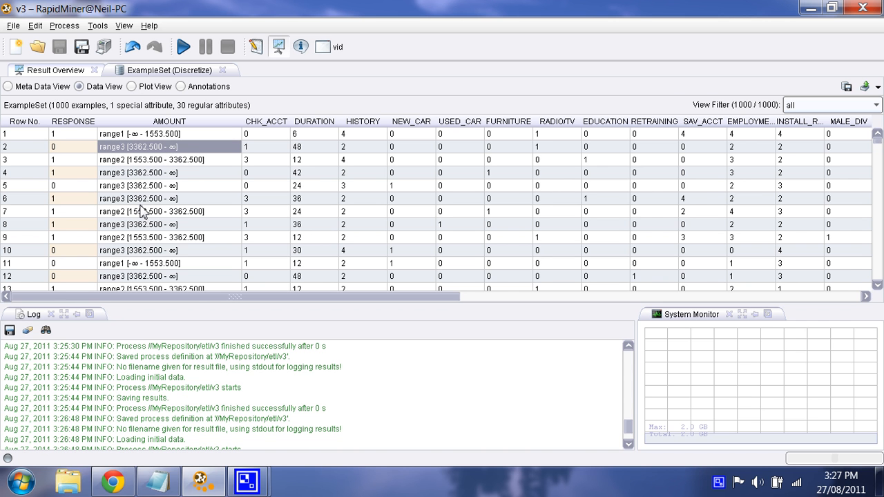
Set the range name type to short and run the process to view the AMOUNT ranges in the data view
click(255, 47)
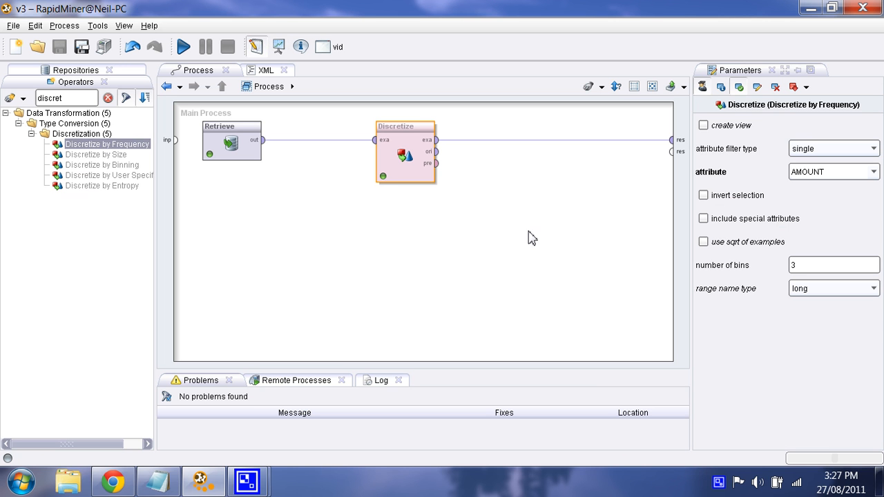
click(820, 290)
click(817, 313)
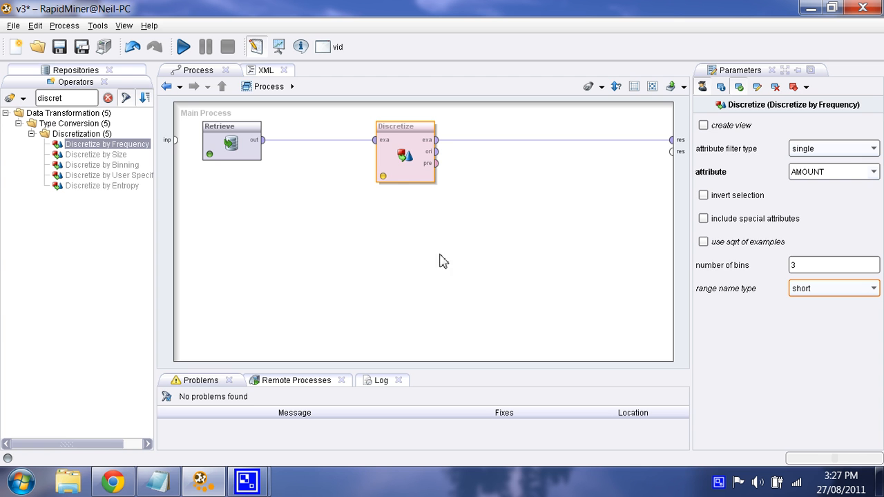
click(183, 46)
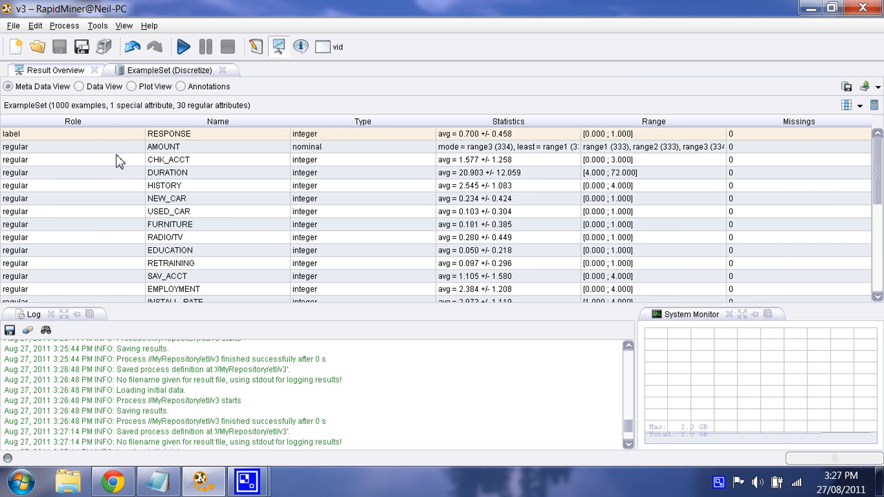
click(116, 87)
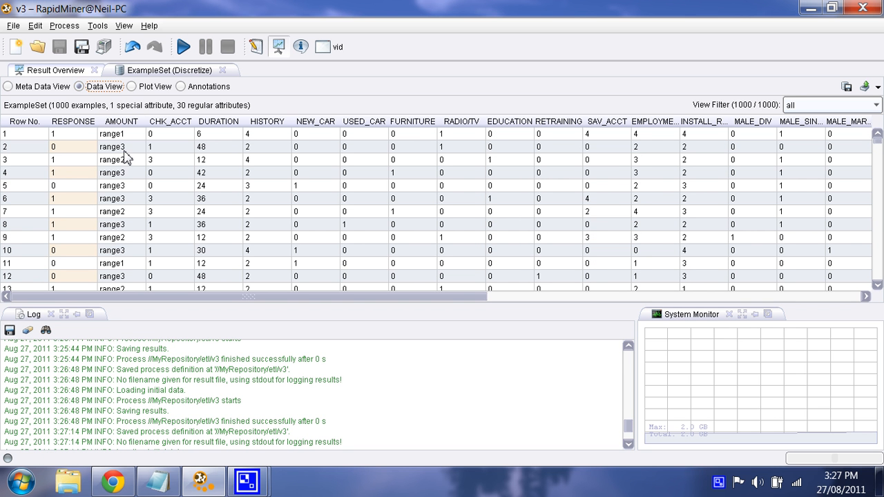
click(118, 198)
Set the range name type to interval and run the process to view the AMOUNT ranges in the data view
click(255, 46)
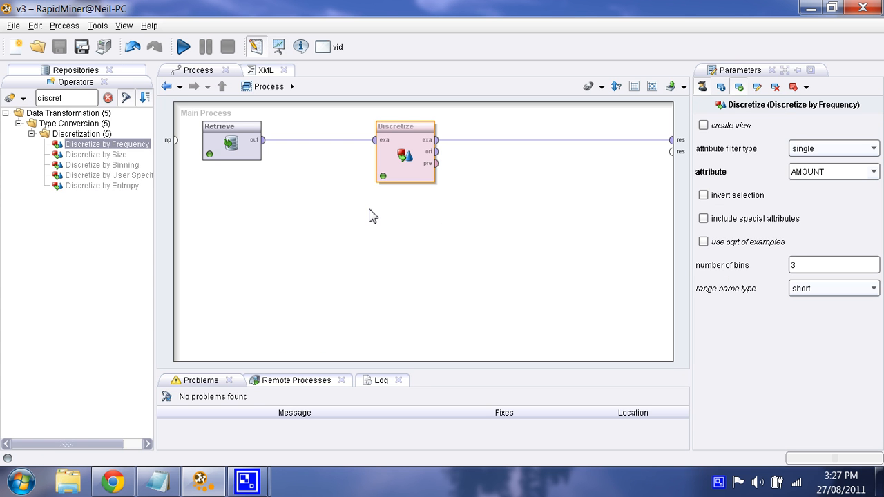
click(804, 290)
click(818, 326)
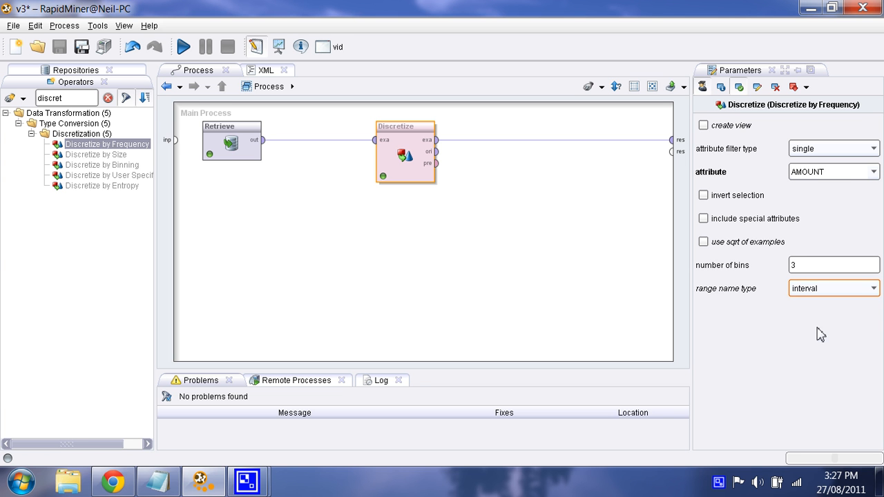
click(185, 48)
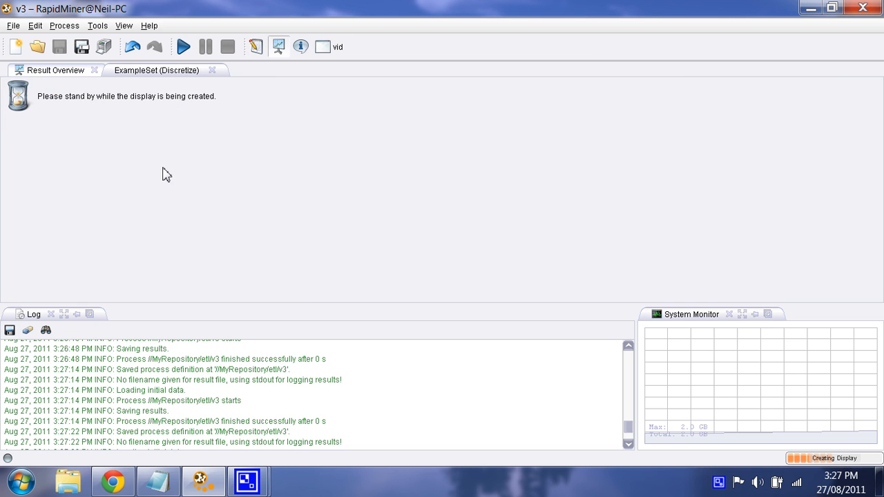
click(103, 86)
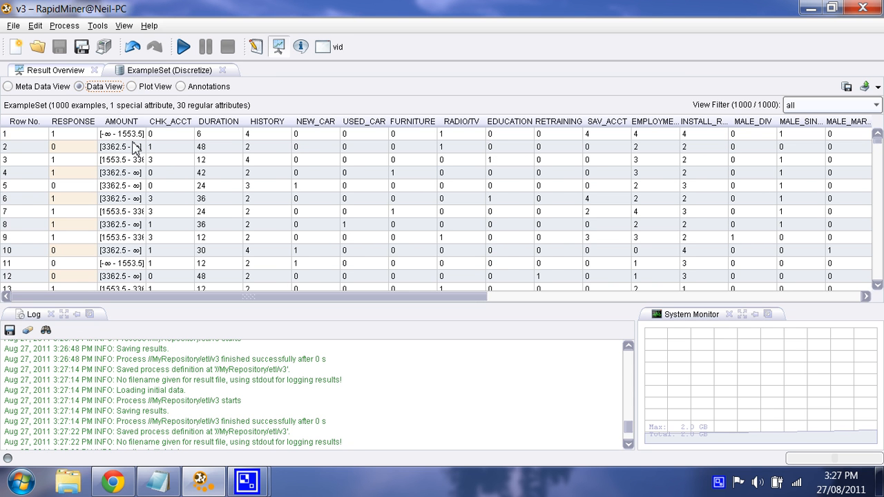
click(131, 174)
drag(122, 238, 127, 185)
Restore the range name type to long and delete the Discretize operator from the process
click(257, 46)
click(834, 289)
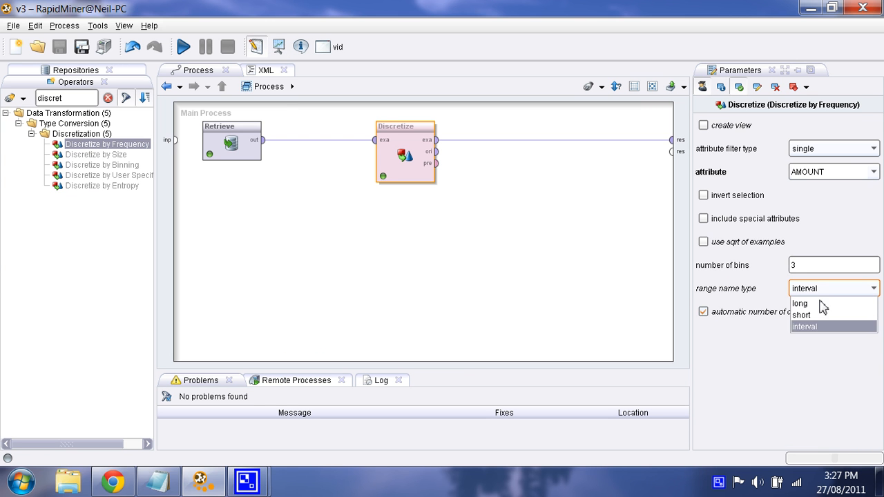
click(829, 301)
click(317, 252)
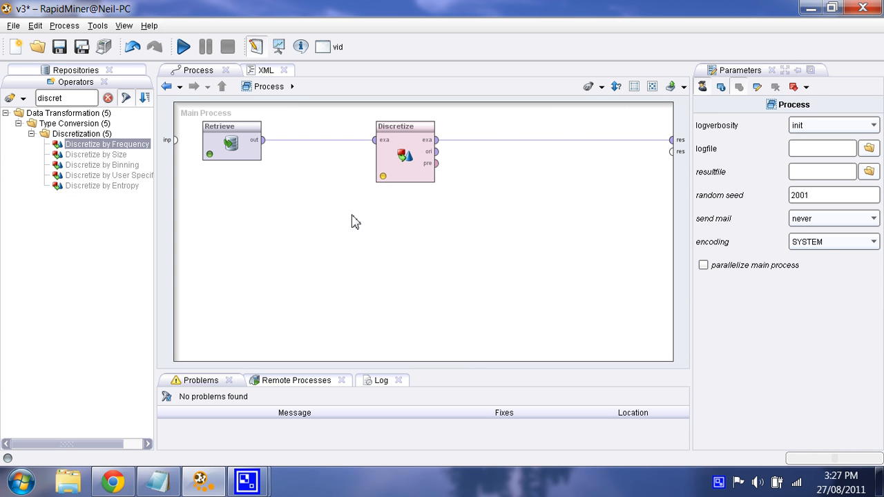
click(406, 148)
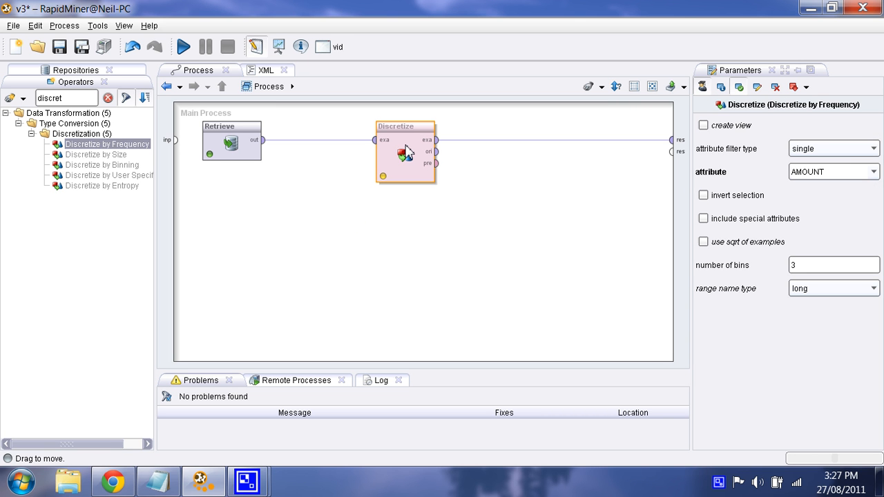
key(Delete)
Search the operators for map and insert the Map operator between Retrieve and the result port
click(107, 98)
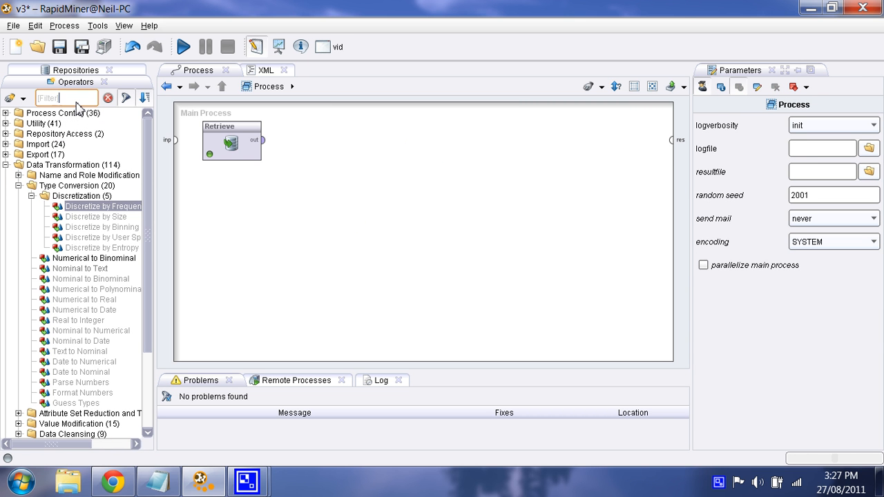
click(76, 102)
text(mapp)
key(BackSpace)
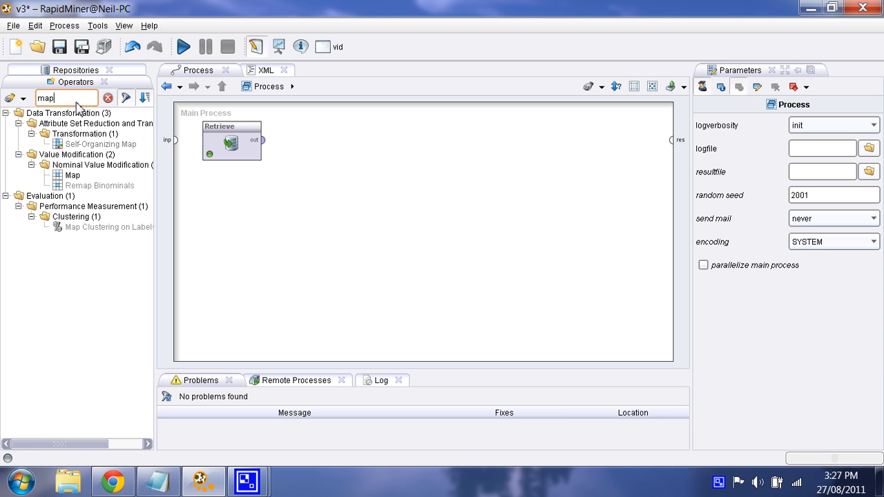
click(84, 165)
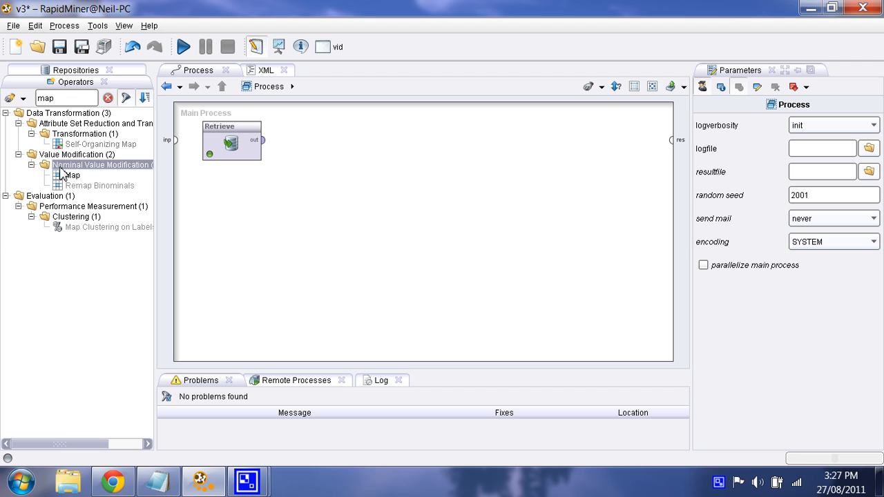
drag(65, 178, 363, 161)
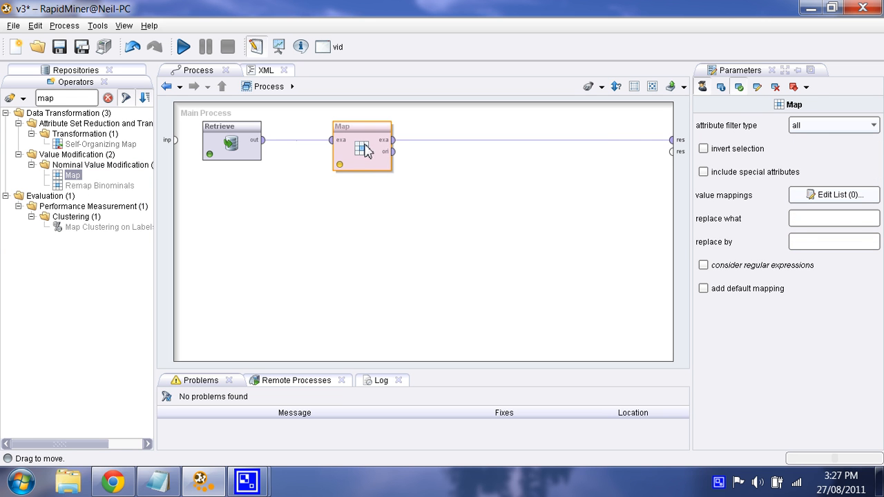
Try running the process with Map's attribute filter type set to single and no attribute chosen
click(822, 133)
click(821, 149)
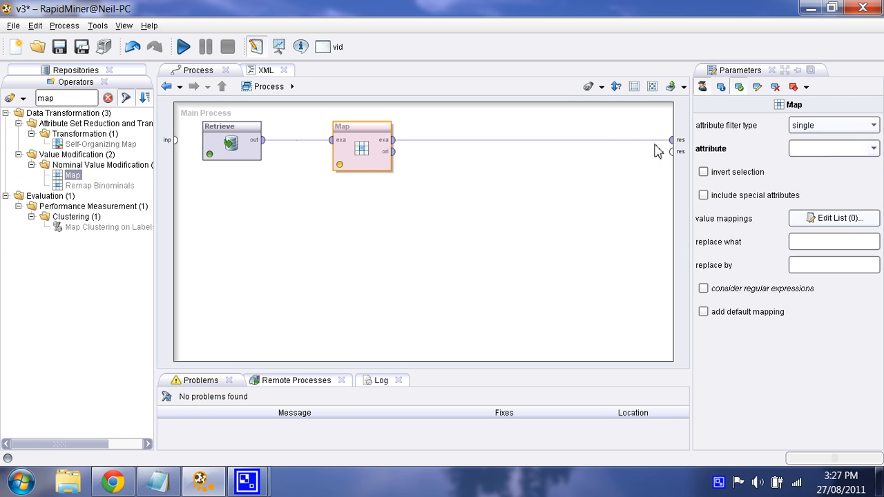
click(364, 250)
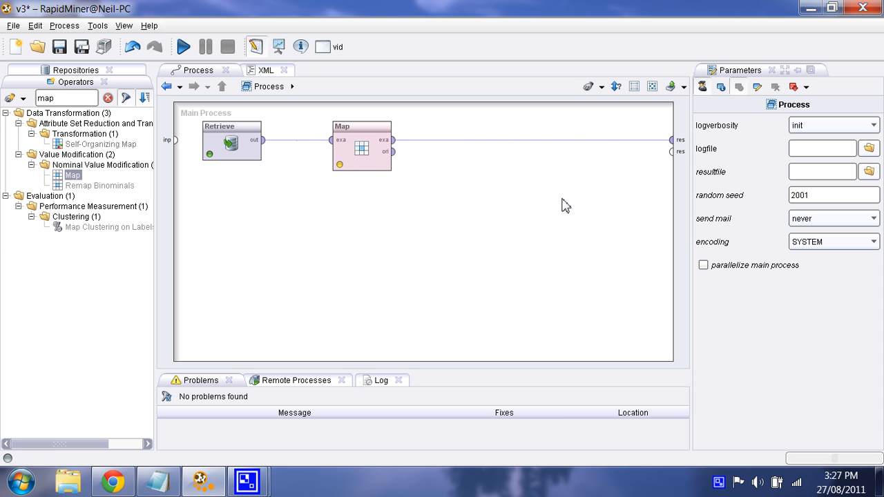
click(184, 47)
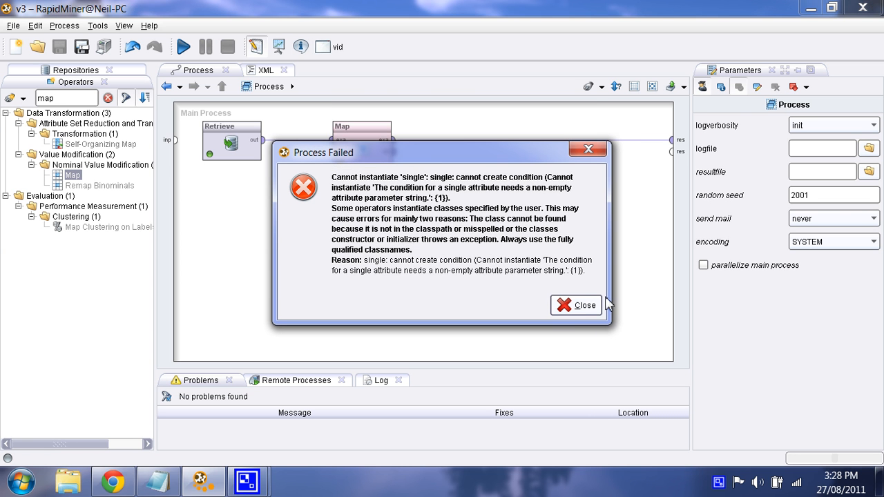
click(597, 304)
Reset Map's attribute filter type to all and delete the Map operator
click(359, 147)
click(847, 125)
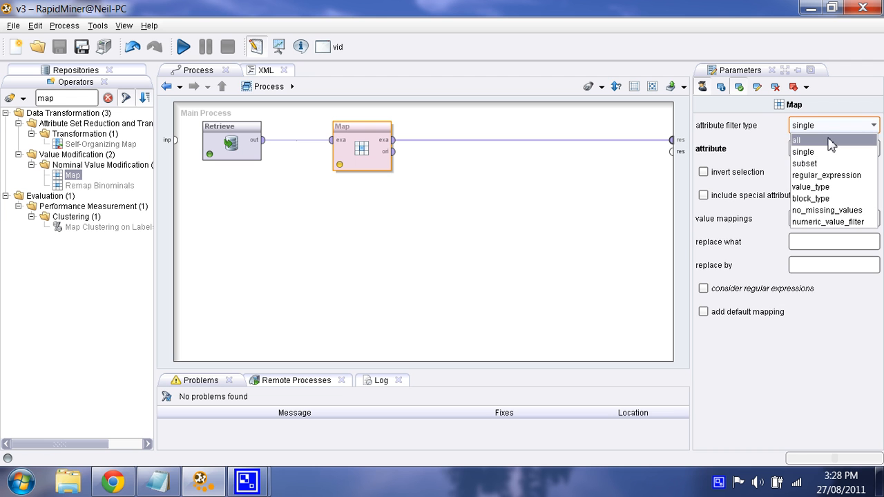
click(829, 140)
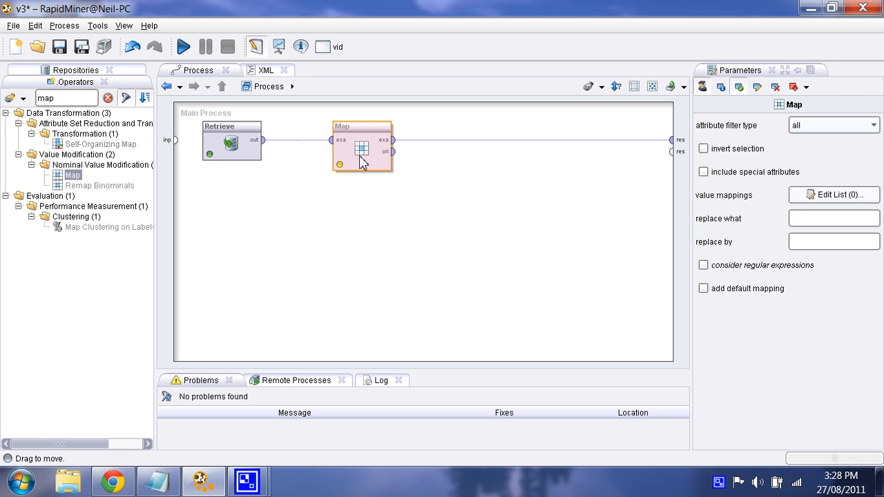
key(Delete)
Connect Retrieve's output directly to the result port and run the process to view the original data
click(261, 141)
click(673, 145)
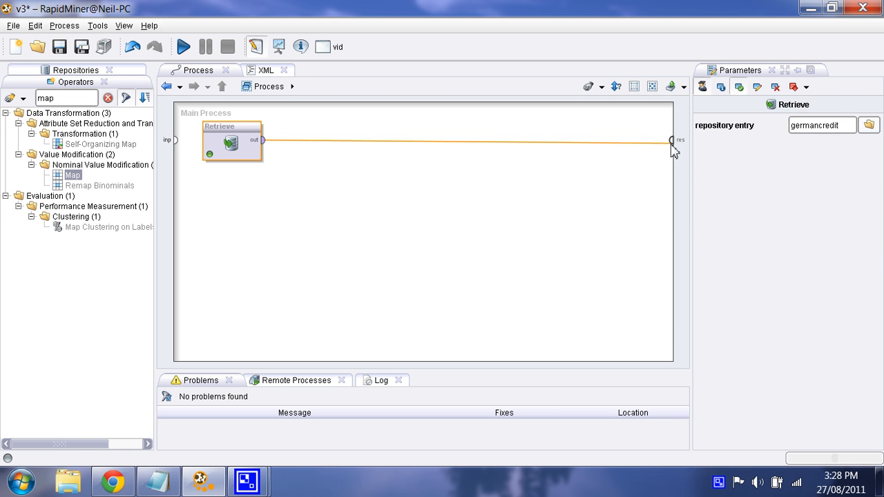
key(F11)
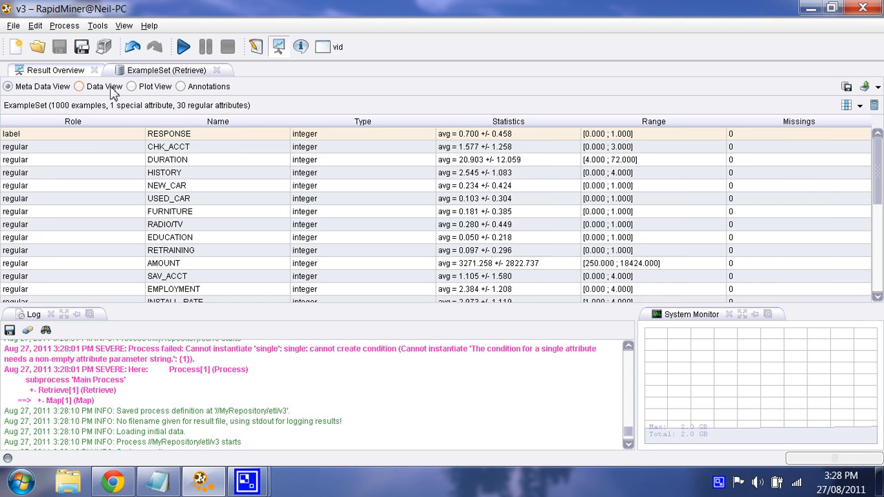
click(93, 86)
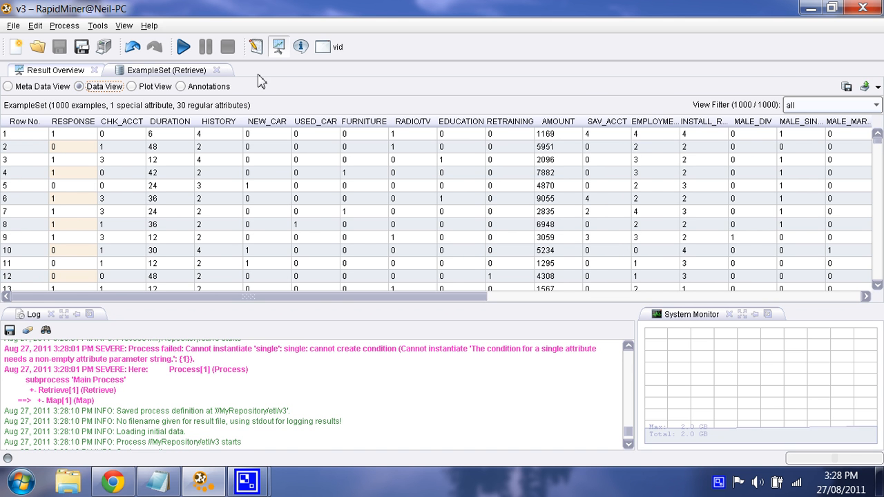
Insert the Map operator again after Retrieve and set it to the single attribute RESPONSE
click(255, 46)
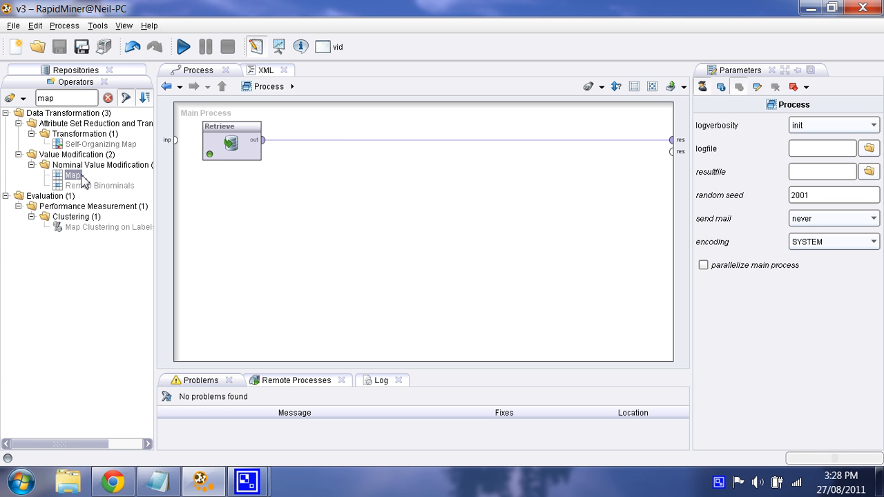
drag(83, 179, 356, 147)
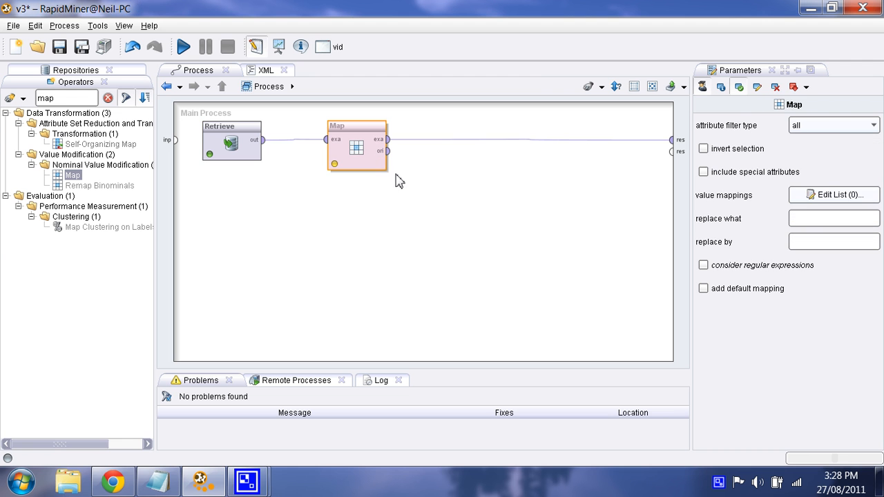
click(827, 133)
click(814, 148)
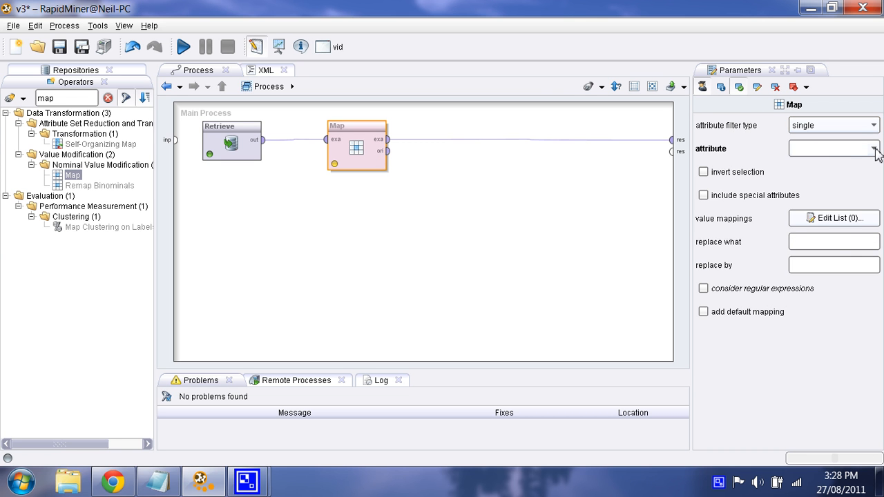
click(874, 148)
click(840, 164)
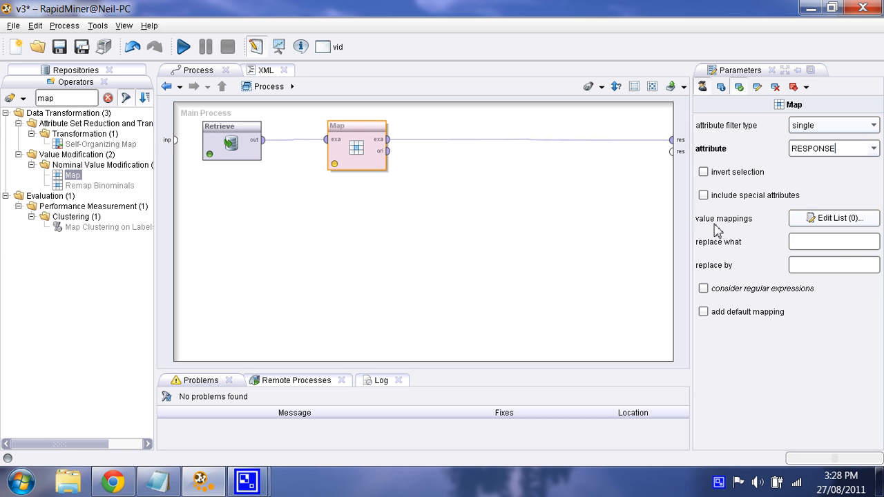
Set Map to replace 0 with -1 and include special attributes
click(805, 245)
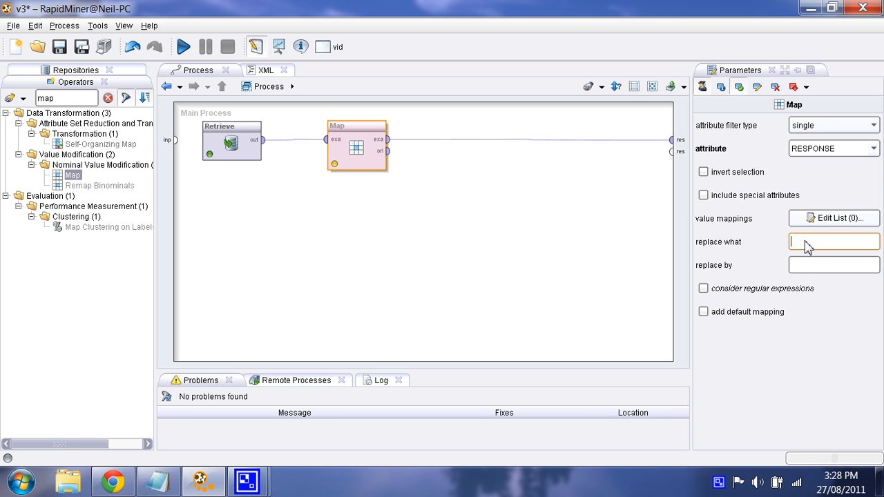
click(808, 268)
click(812, 245)
click(813, 268)
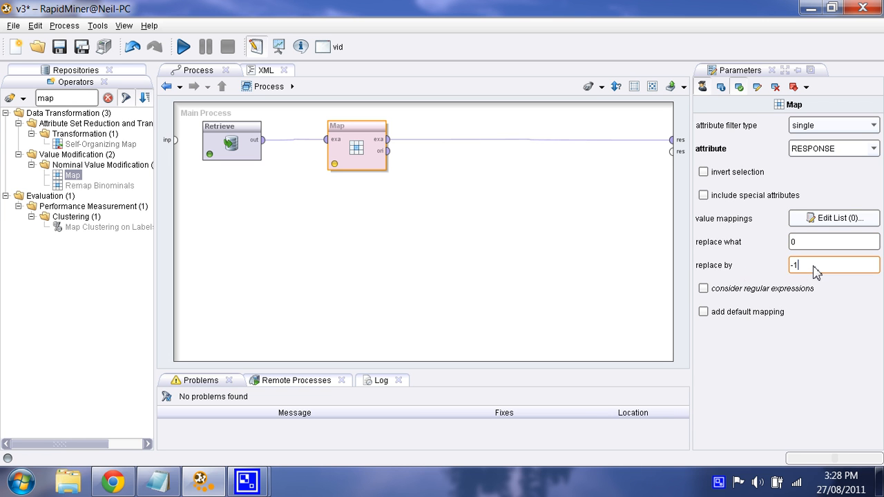
click(737, 199)
Run the process and inspect the mapped RESPONSE values in the data view
click(183, 46)
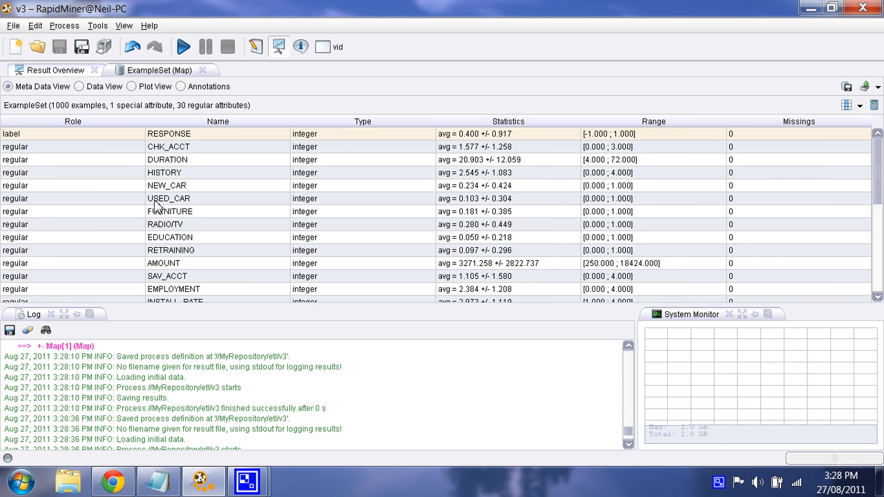
click(78, 86)
drag(76, 134, 76, 215)
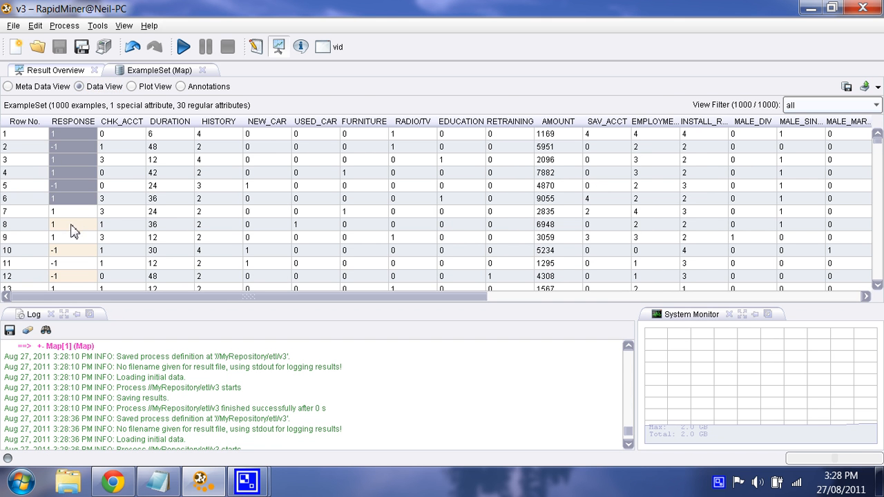
click(72, 227)
click(256, 46)
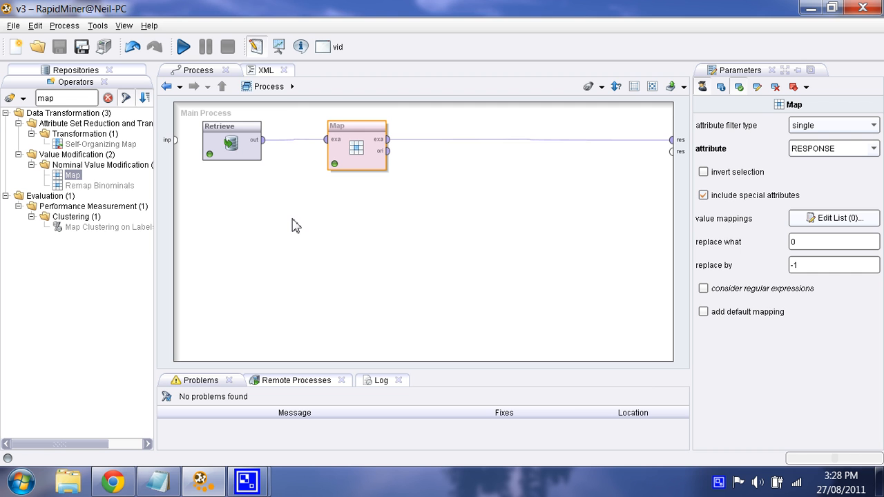
click(853, 224)
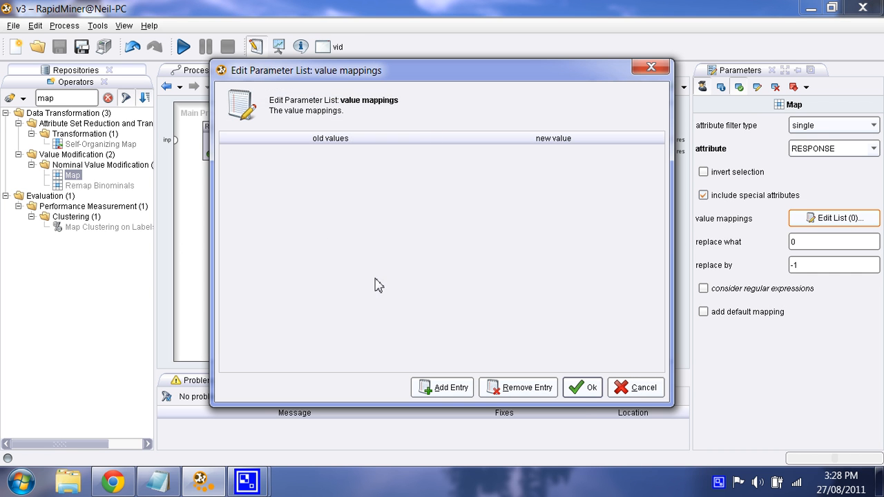
click(639, 388)
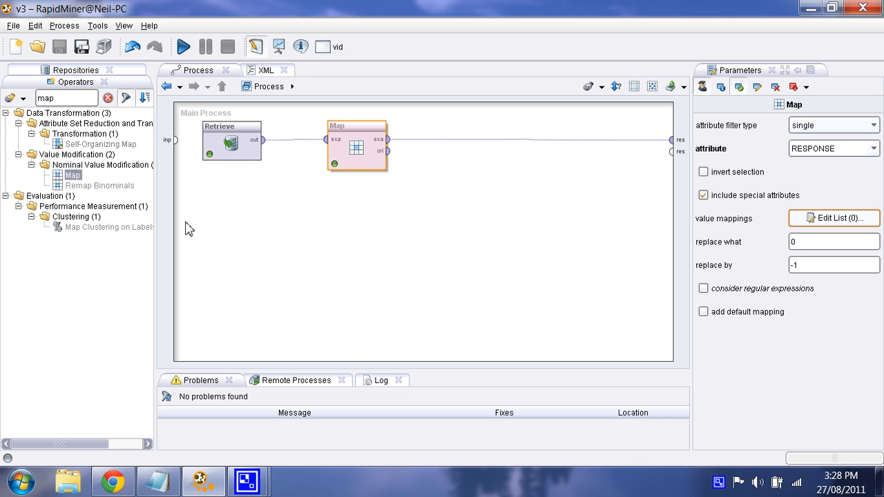
mouse_move(246, 481)
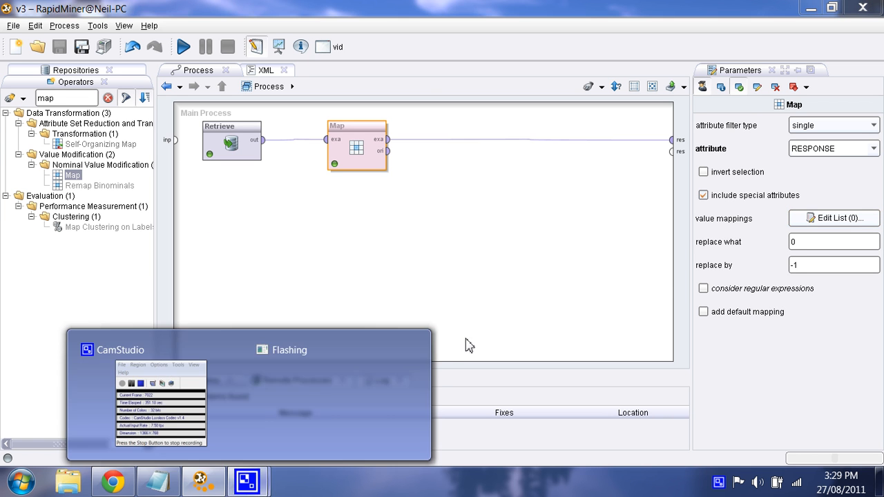